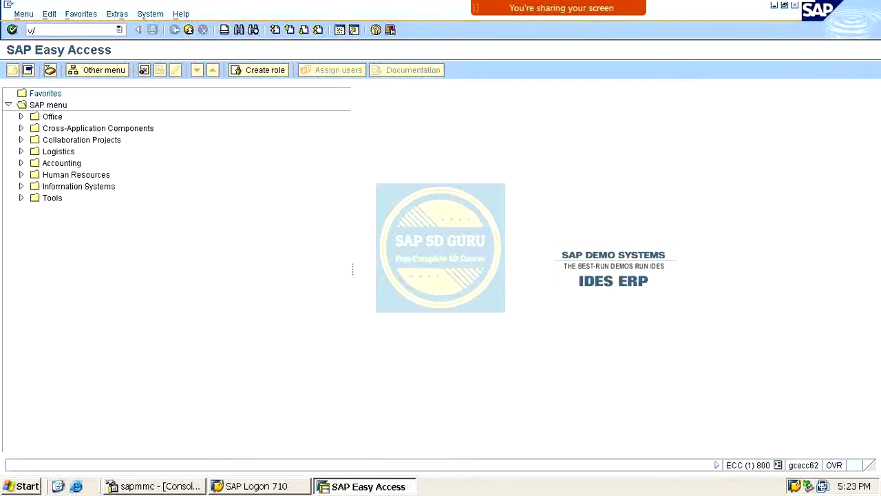
- Run transaction VK12 for condition type MR00 with the Sales org./Material key combination and display the selected records
{"action": "type", "text": "o"}
{"action": "key", "text": "BackSpace"}
{"action": "key", "text": "BackSpace"}
{"action": "type", "text": "k12"}
{"action": "key", "text": "Return"}
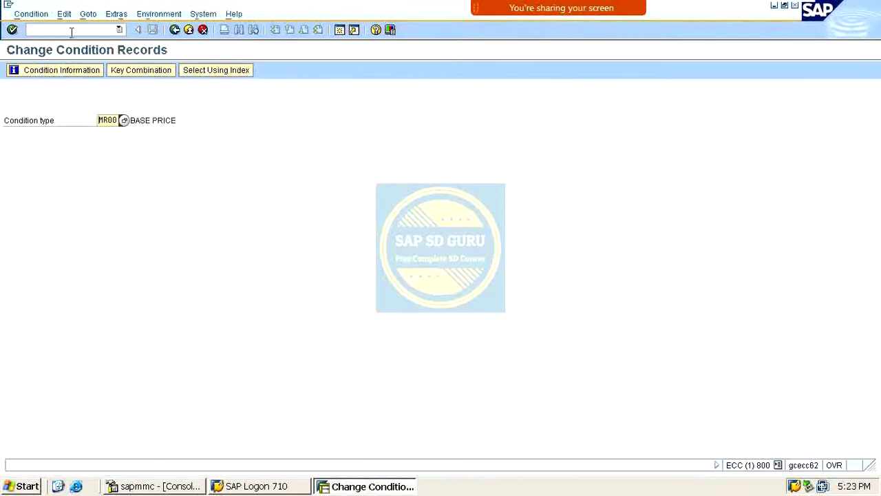
{"action": "key", "text": "Return"}
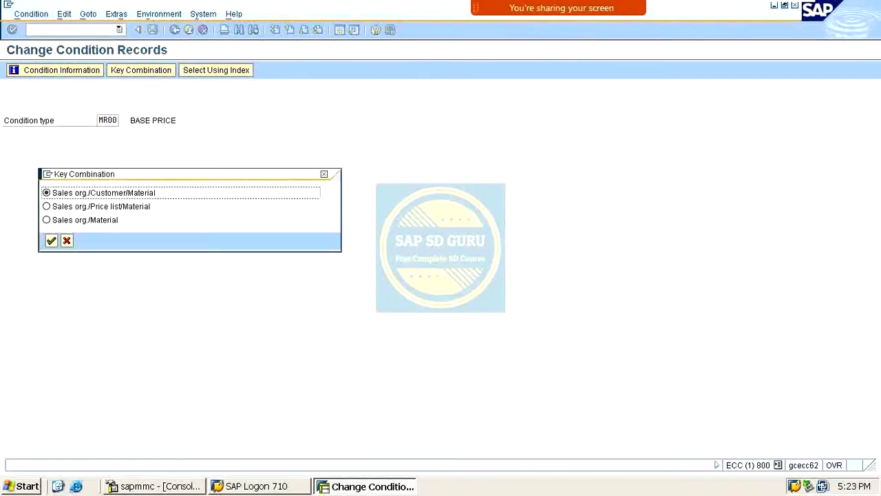
{"action": "left_click", "coordinate": [46, 219]}
{"action": "key", "text": "Return"}
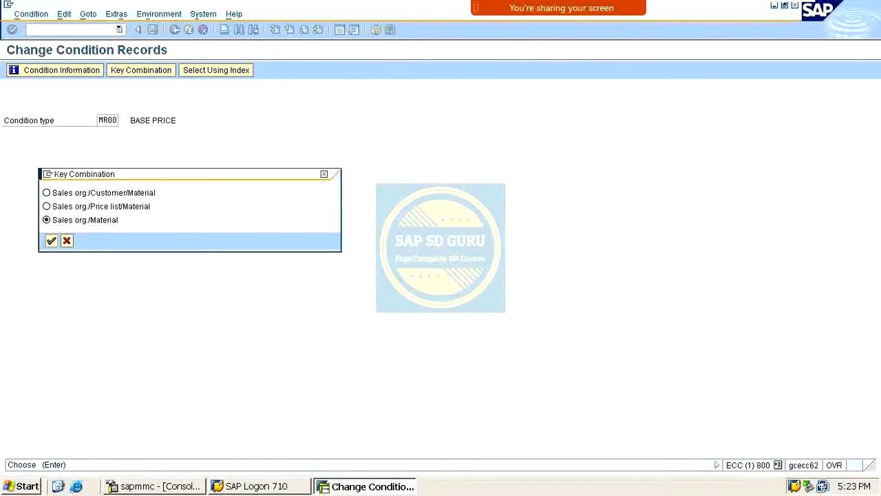
{"action": "key", "text": "F8"}
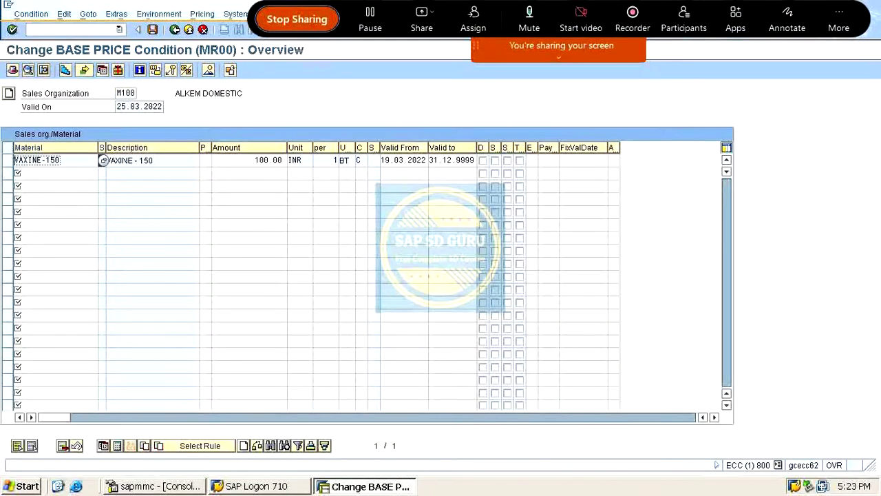
- Delete the VAXINE-150 base price record physically from the database, save, and display the same selection again
{"action": "left_click_drag", "start_coordinate": [15, 160], "coordinate": [60, 160]}
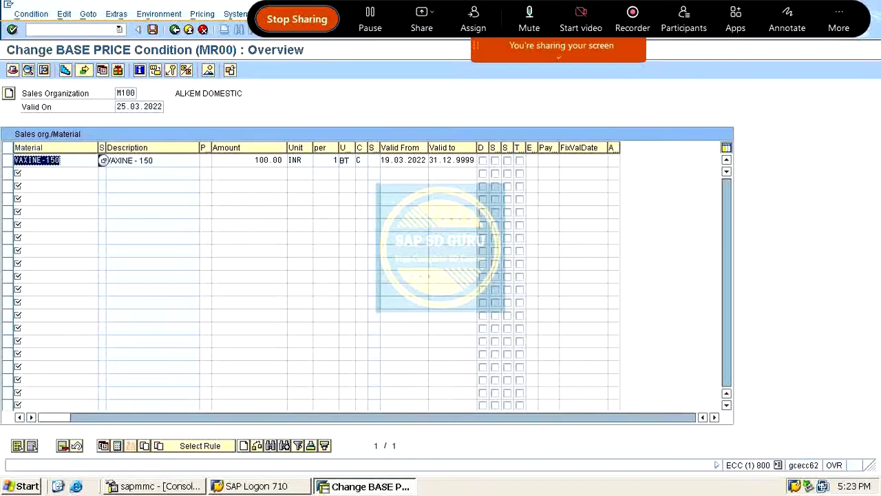
{"action": "left_click", "coordinate": [7, 160]}
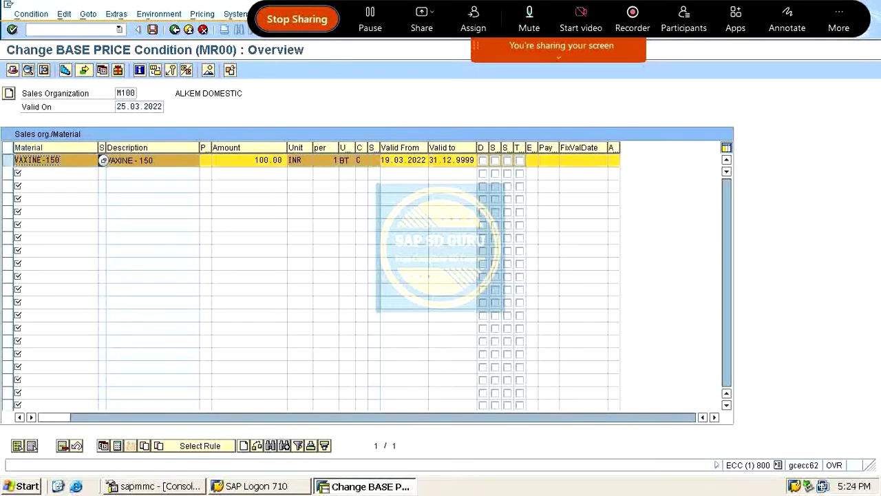
{"action": "left_click", "coordinate": [104, 199]}
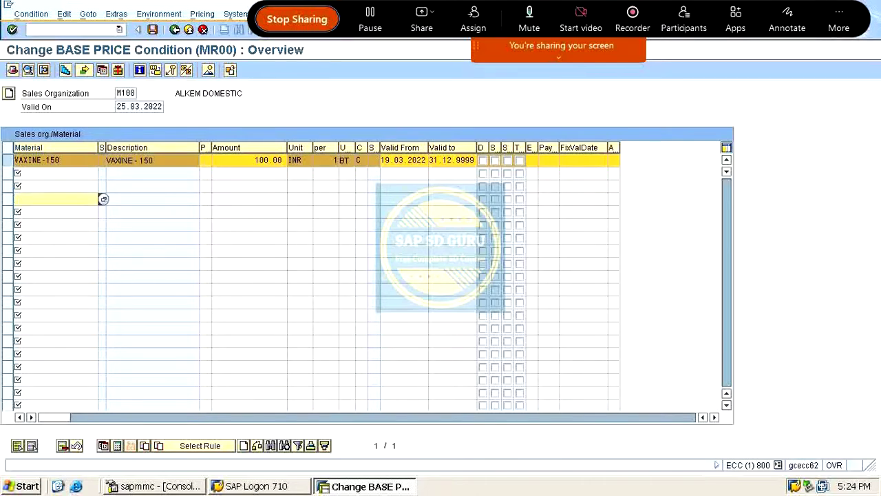
{"action": "left_click", "coordinate": [318, 212]}
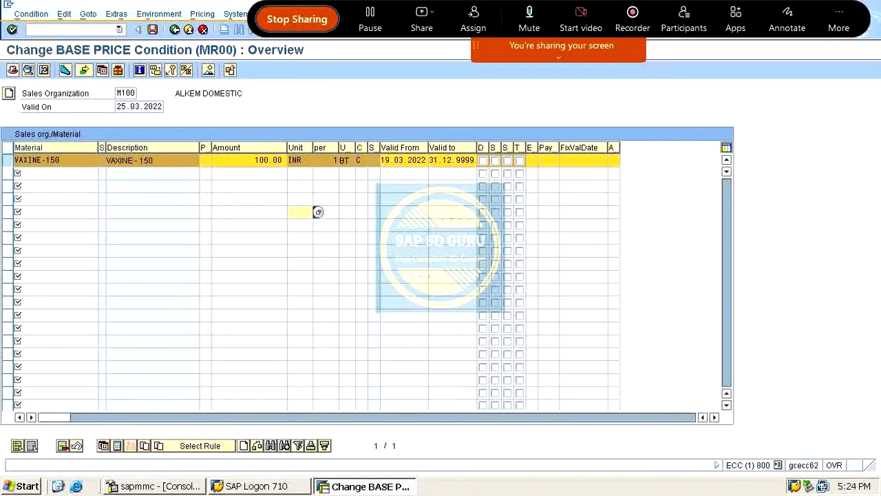
{"action": "left_click", "coordinate": [104, 160]}
{"action": "left_click", "coordinate": [103, 160]}
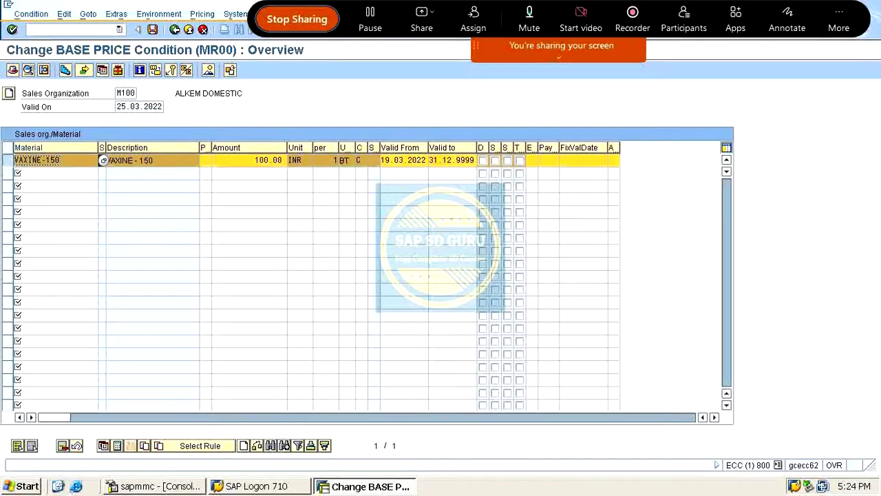
{"action": "key", "text": "shift+F2"}
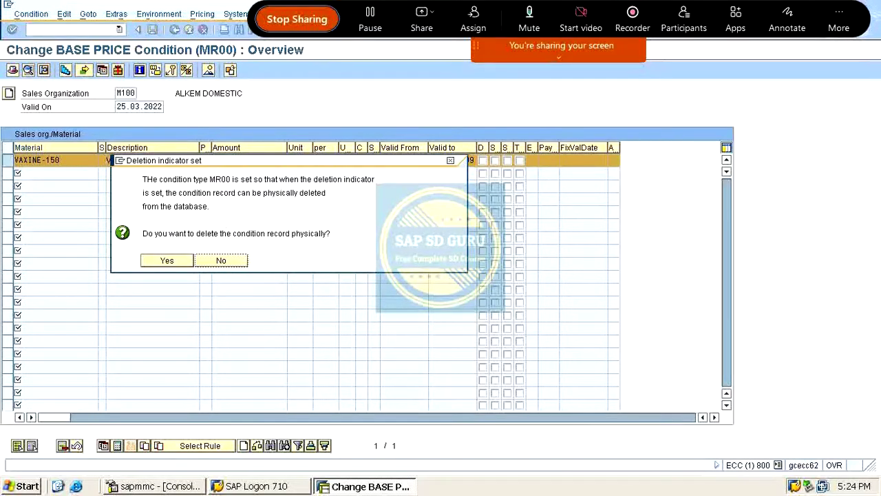
{"action": "left_click", "coordinate": [166, 260]}
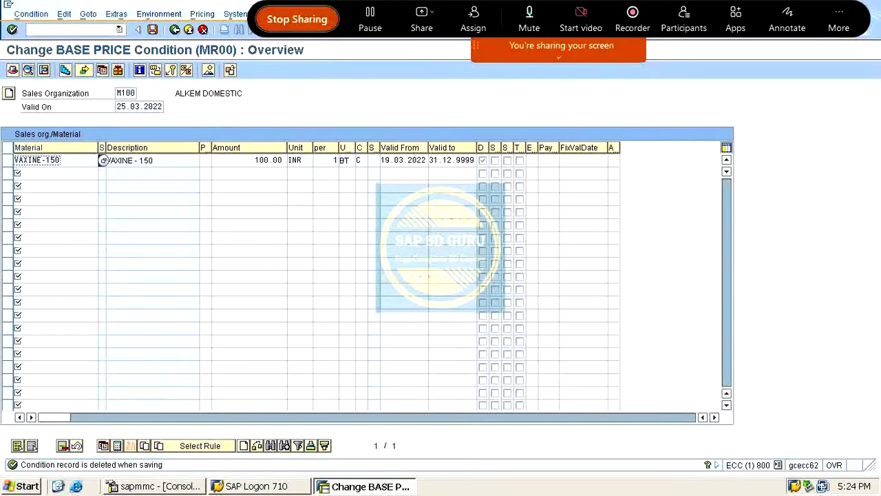
{"action": "left_click", "coordinate": [152, 29]}
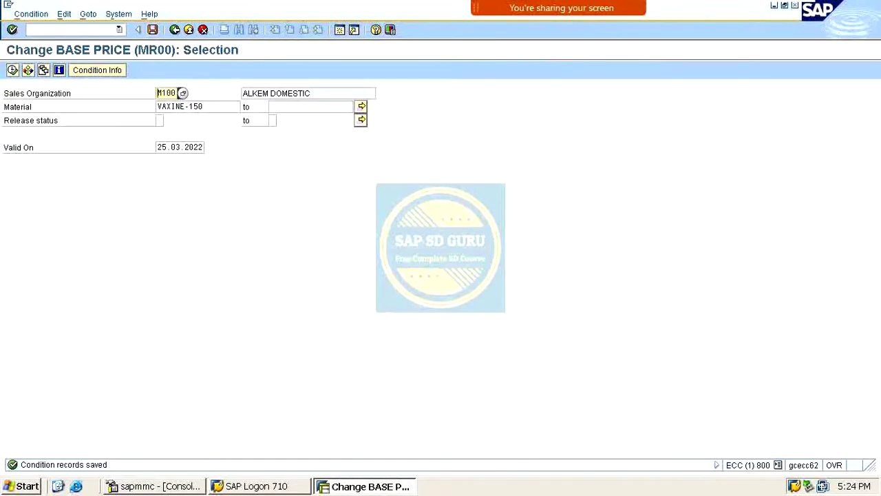
{"action": "key", "text": "F8"}
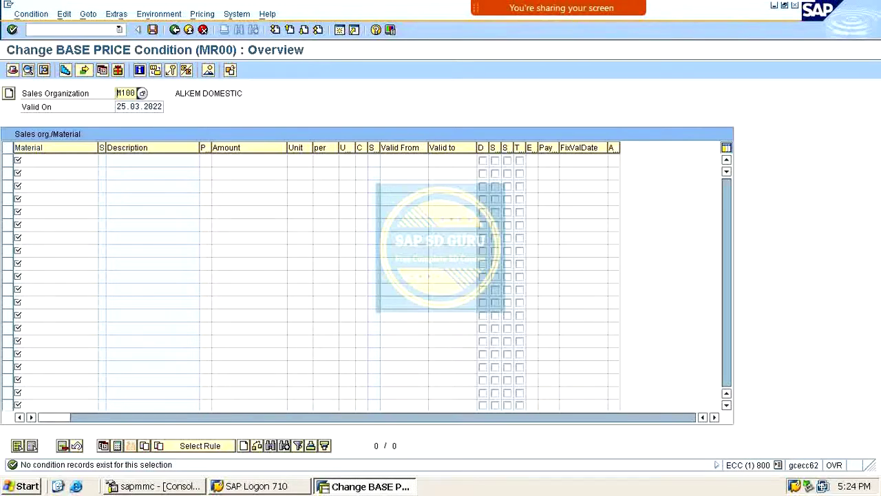
{"action": "key", "text": "ctrl+s"}
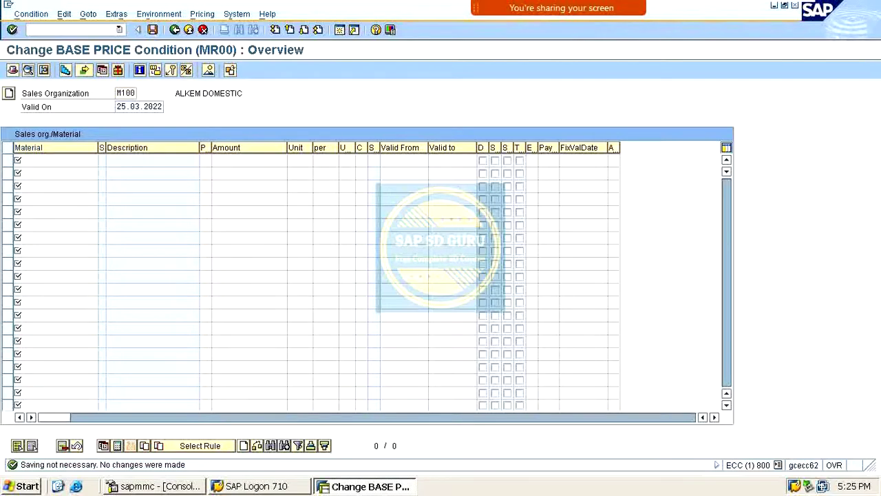
- Go to transaction V/06, locate condition type MR00 and open its details at the master data settings
{"action": "type", "text": "/nv/06"}
{"action": "key", "text": "Return"}
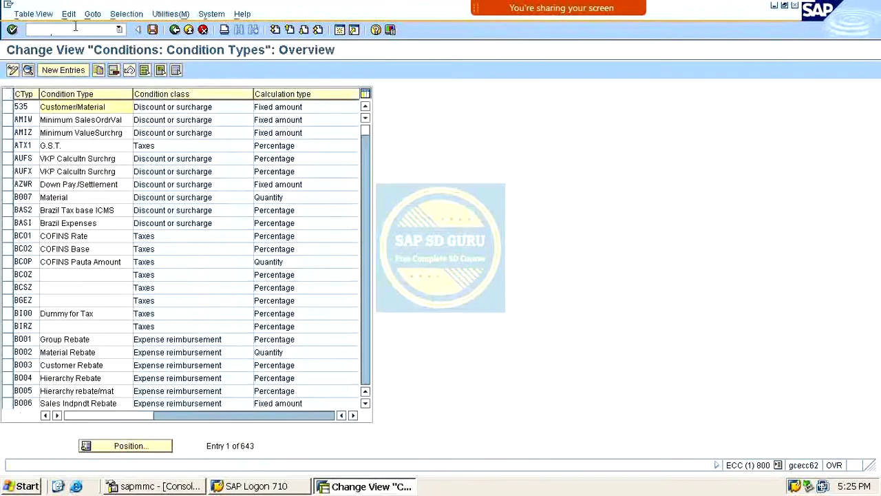
{"action": "left_click", "coordinate": [125, 446]}
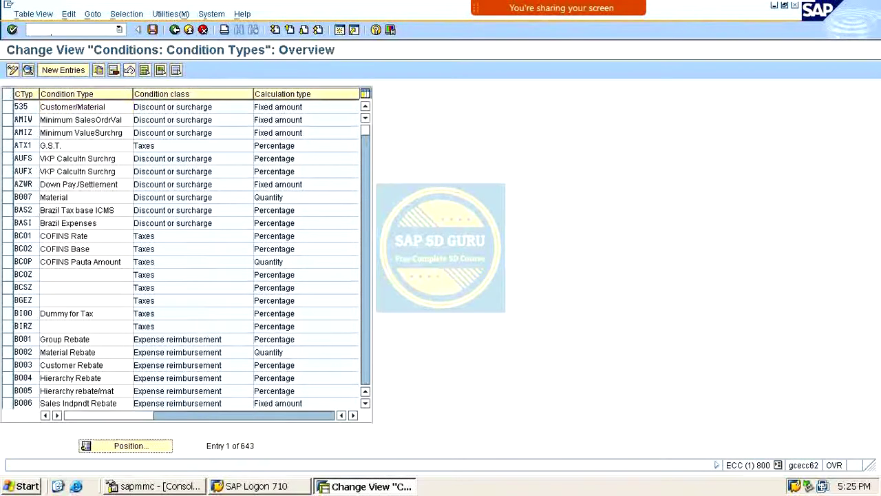
{"action": "type", "text": "MR00"}
{"action": "key", "text": "Return"}
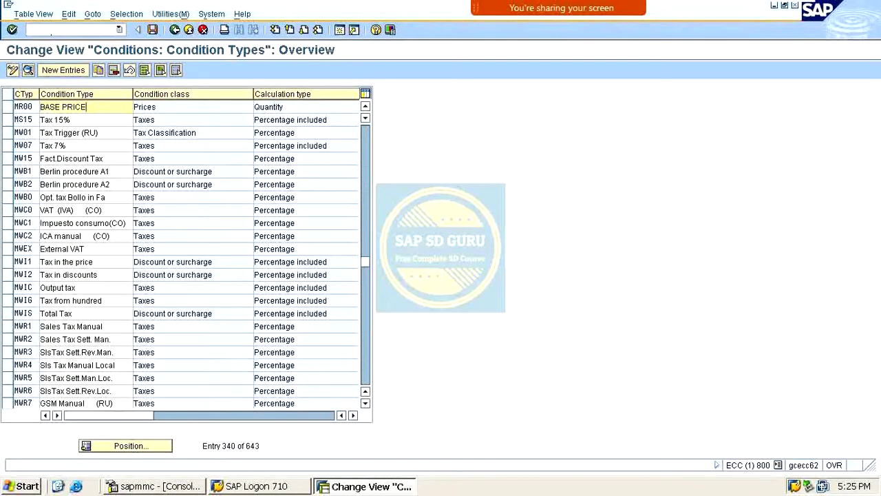
{"action": "double_click", "coordinate": [86, 107]}
{"action": "scroll", "coordinate": [191, 270], "scroll_direction": "down", "scroll_amount": 3}
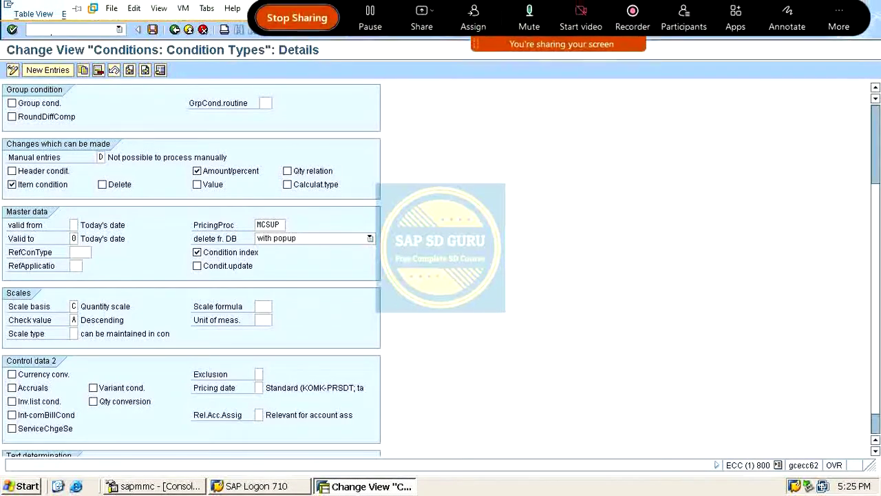
- Set MR00's database deletion option to "Do not delete (set the deletion flag only)" and save it in the proposed customizing request
{"action": "left_click", "coordinate": [787, 19]}
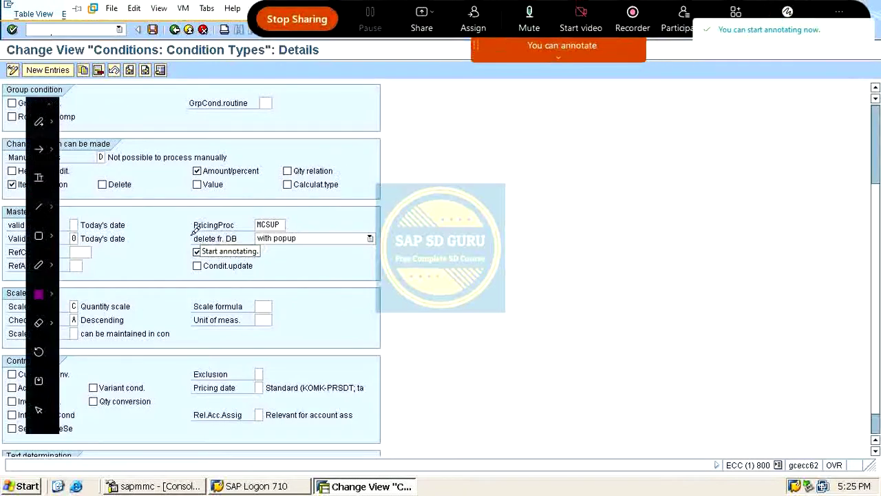
{"action": "left_click_drag", "start_coordinate": [179, 237], "coordinate": [209, 221]}
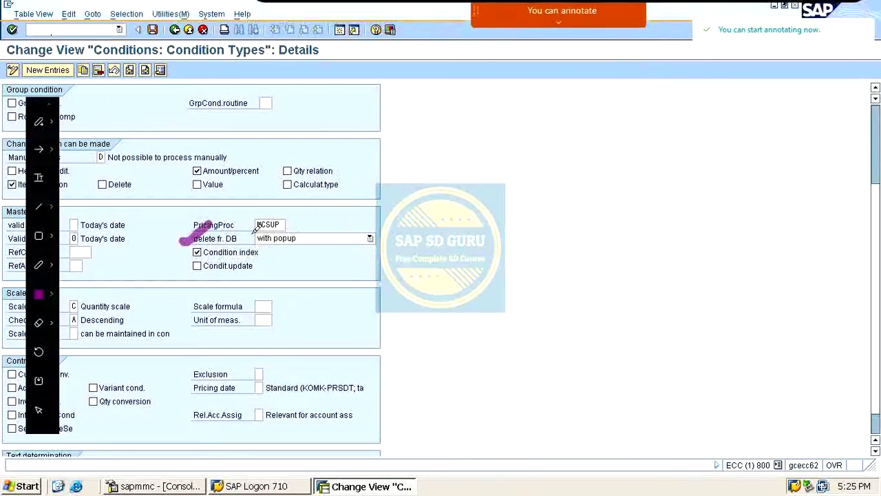
{"action": "left_click", "coordinate": [292, 240]}
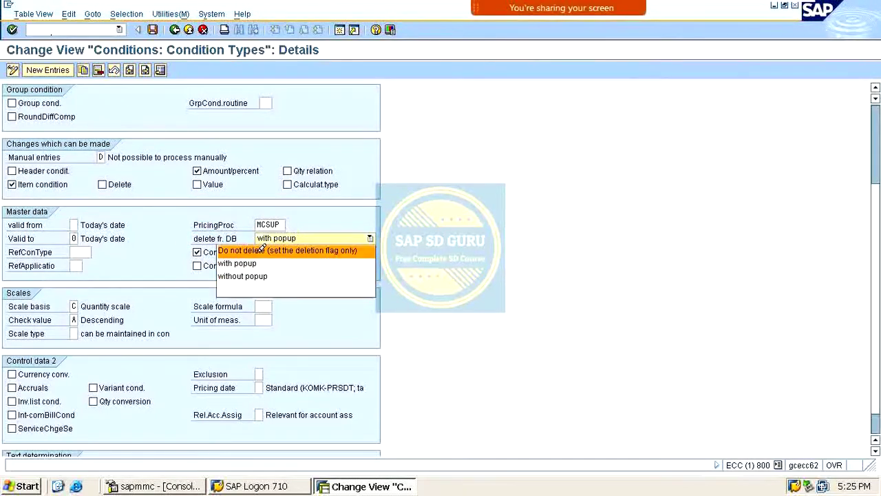
{"action": "left_click", "coordinate": [252, 288]}
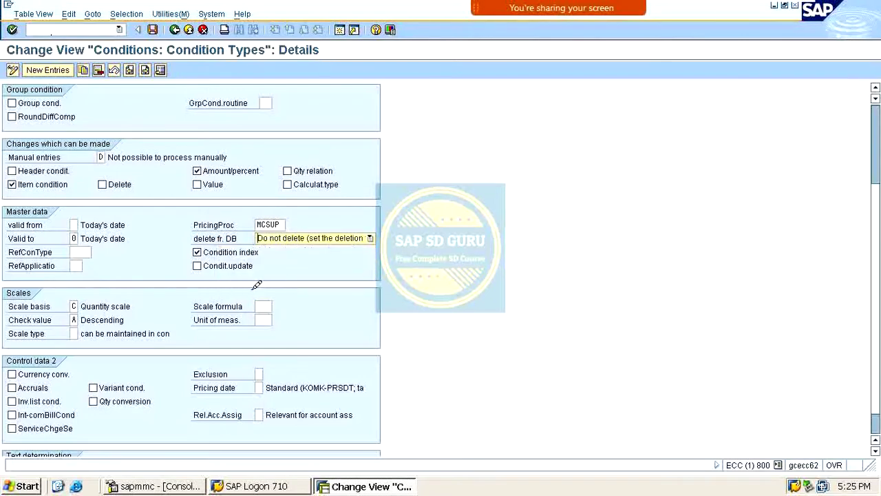
{"action": "left_click", "coordinate": [309, 239]}
{"action": "left_click", "coordinate": [296, 248]}
{"action": "left_click", "coordinate": [153, 30]}
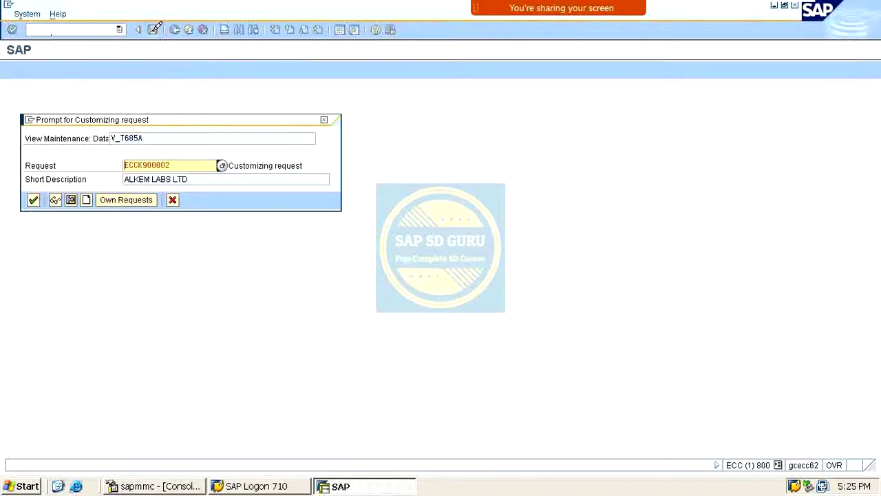
{"action": "key", "text": "Return"}
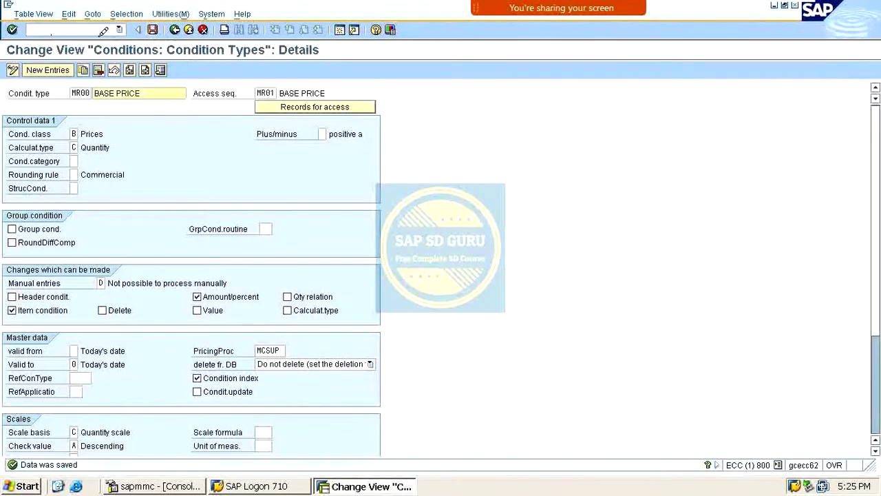
- Run transaction VK11 for condition type MR00 with the Sales org./Material key combination
{"action": "left_click", "coordinate": [102, 30]}
{"action": "type", "text": "/nvk11"}
{"action": "key", "text": "Return"}
{"action": "key", "text": "Return"}
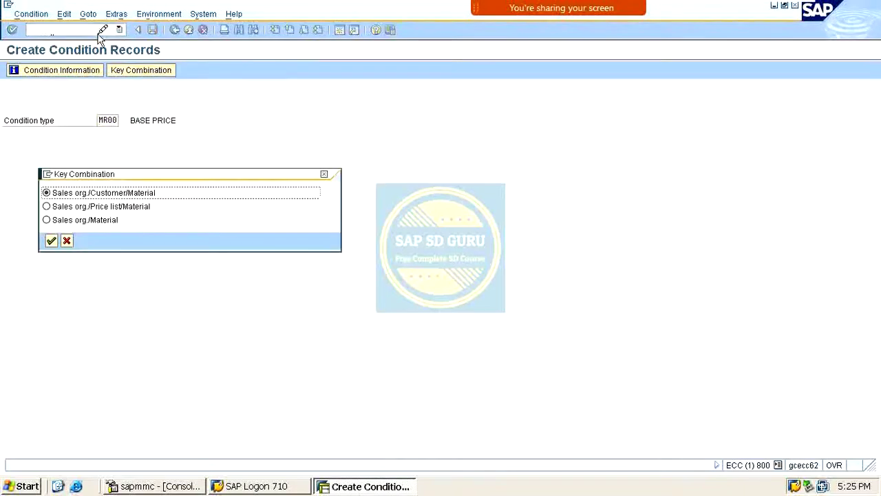
{"action": "left_click", "coordinate": [106, 218]}
{"action": "key", "text": "Return"}
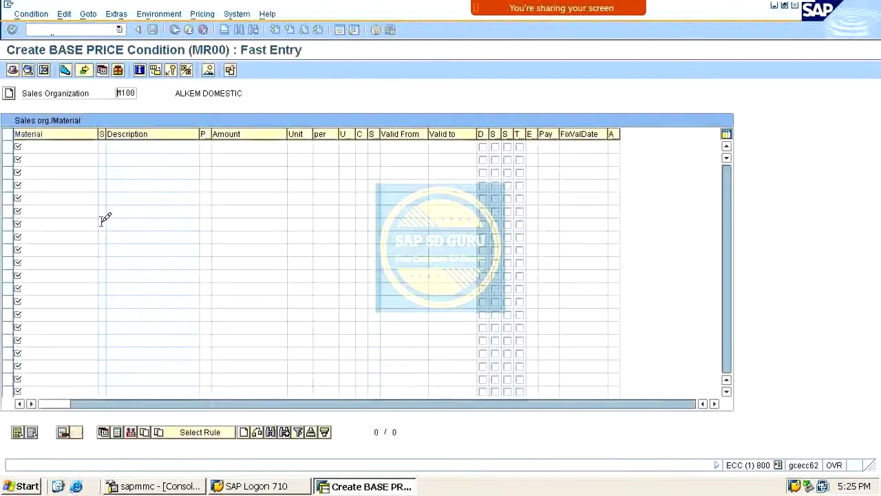
- Create a base price record for material VAXINE-150 with an amount of 177 and save it
{"action": "left_click", "coordinate": [62, 146]}
{"action": "key", "text": "BackSpace"}
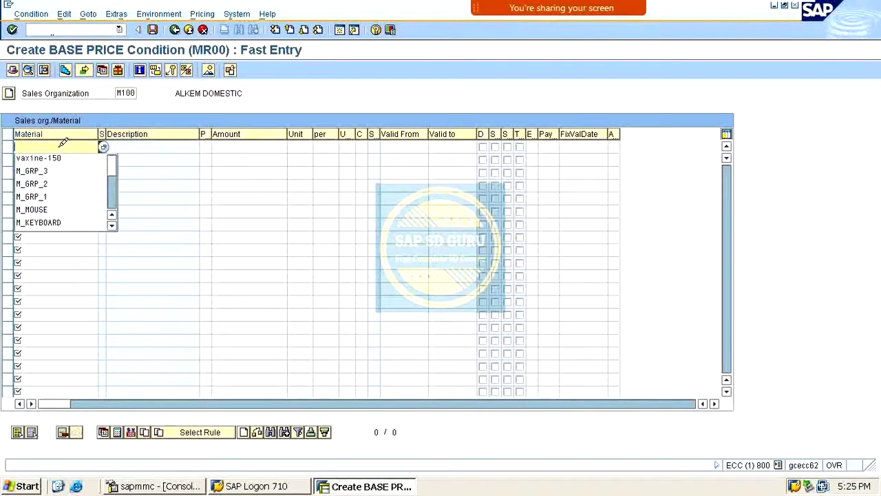
{"action": "key", "text": "Down"}
{"action": "key", "text": "Return"}
{"action": "key", "text": "Tab"}
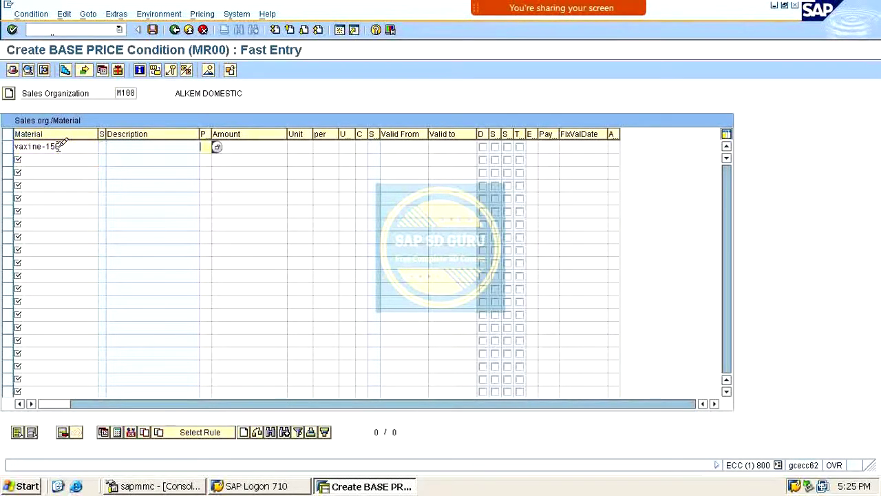
{"action": "type", "text": "1"}
{"action": "key", "text": "Return"}
{"action": "key", "text": "Tab"}
{"action": "key", "text": "BackSpace"}
{"action": "type", "text": "77"}
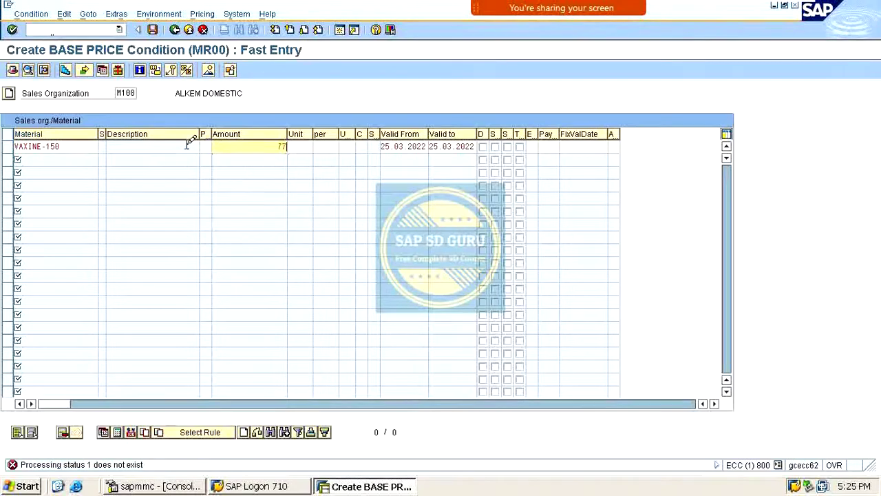
{"action": "key", "text": "Return"}
{"action": "key", "text": "ctrl+s"}
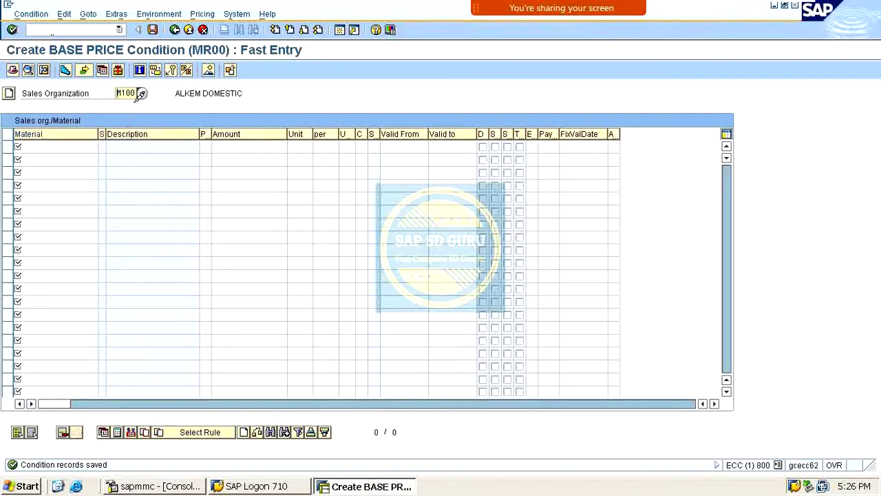
- Reopen the VAXINE-150 base price record for changing, set its deletion indicator and save
{"action": "left_click", "coordinate": [174, 29]}
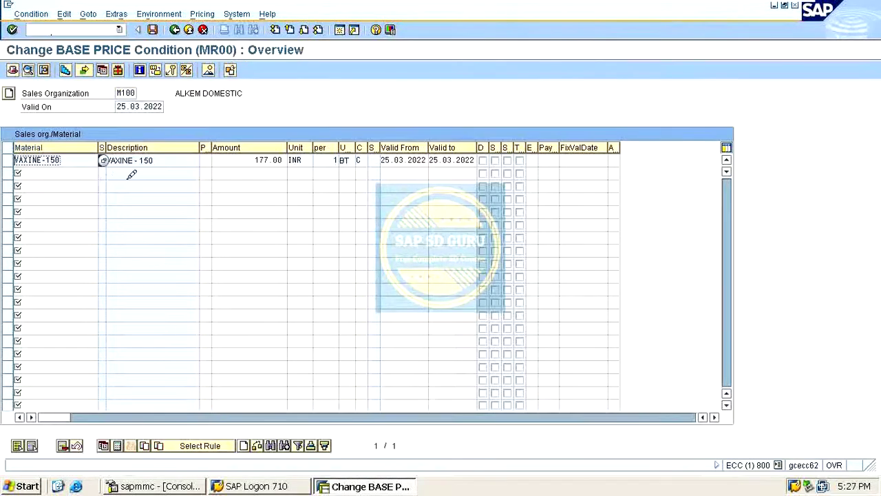
{"action": "left_click", "coordinate": [53, 158]}
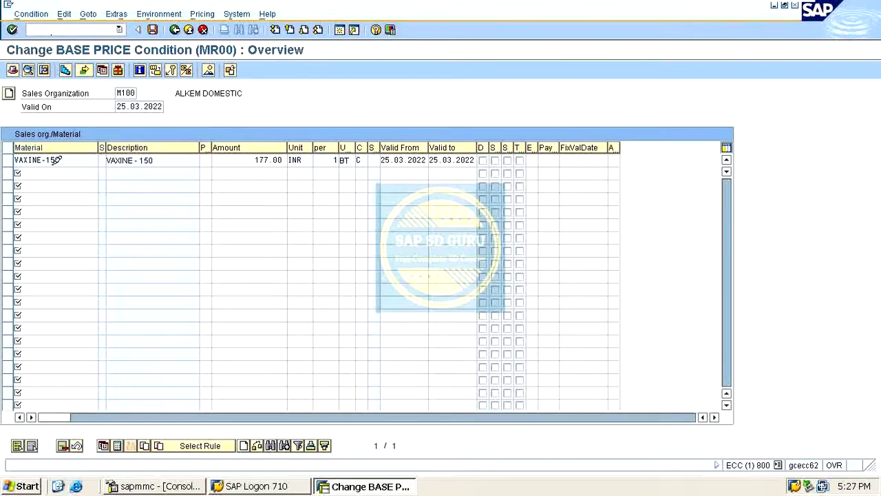
{"action": "left_click", "coordinate": [8, 159]}
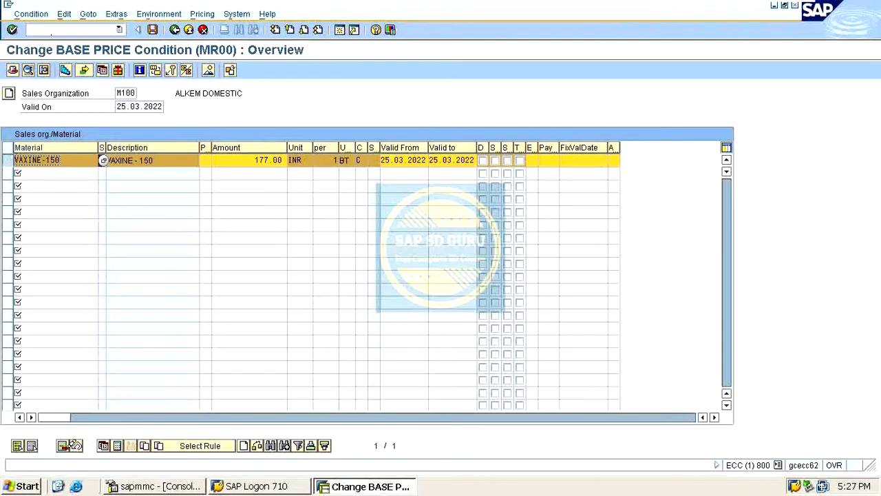
{"action": "left_click", "coordinate": [69, 444]}
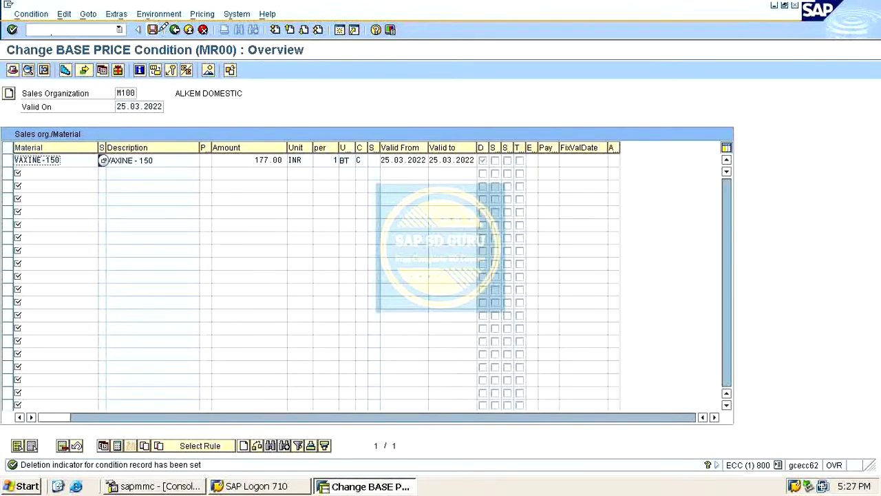
{"action": "left_click", "coordinate": [154, 28]}
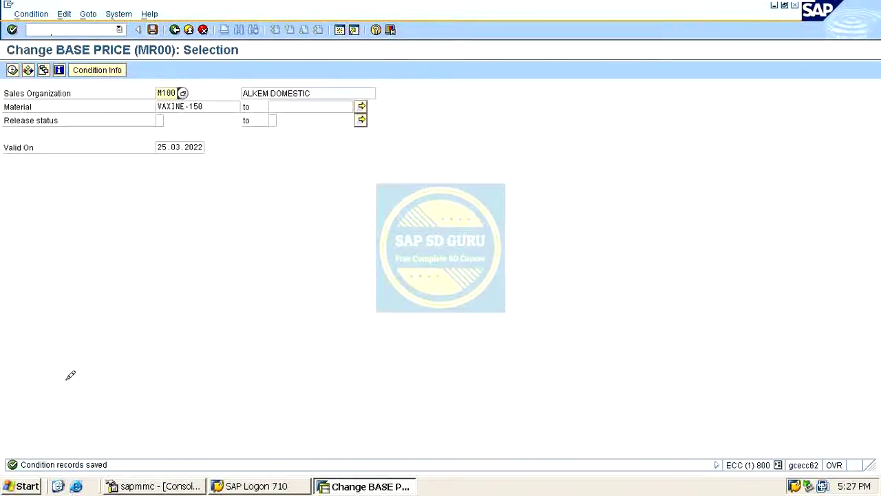
- Rerun the MR00 base price selection for material VAXINE-150 and check the record's deletion indicator in the overview
{"action": "left_click", "coordinate": [97, 465]}
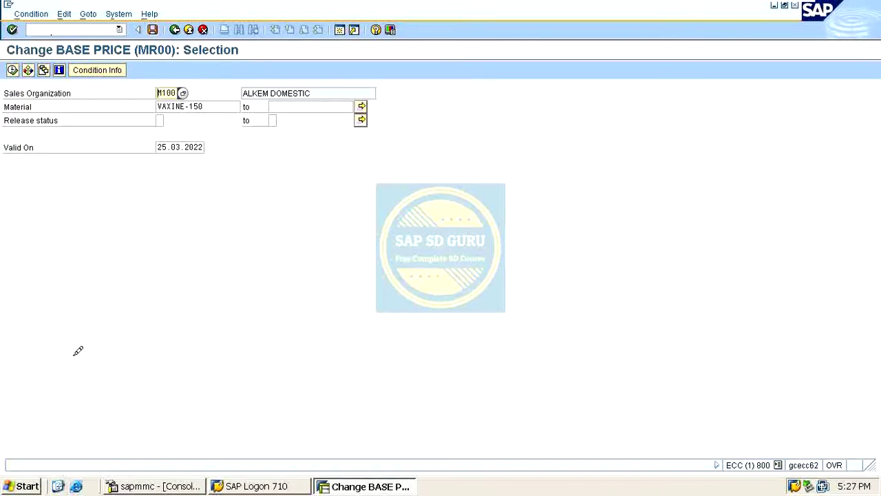
{"action": "left_click", "coordinate": [12, 70]}
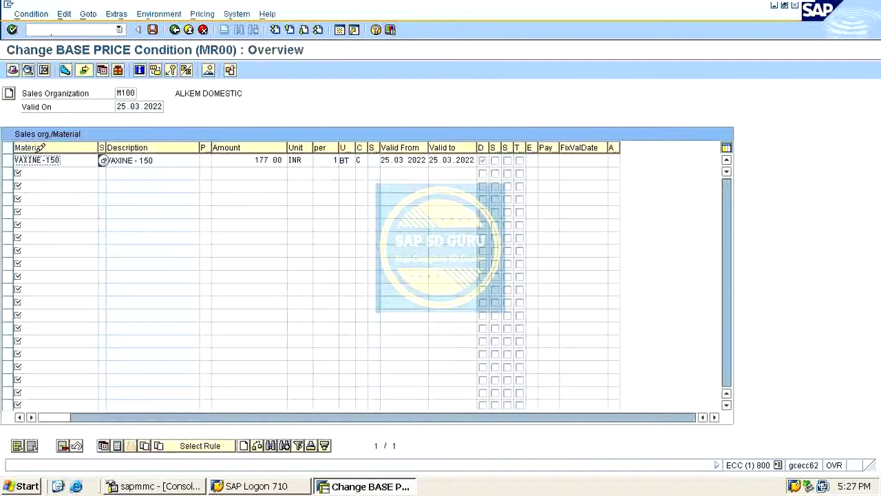
{"action": "left_click_drag", "start_coordinate": [79, 160], "coordinate": [5, 159]}
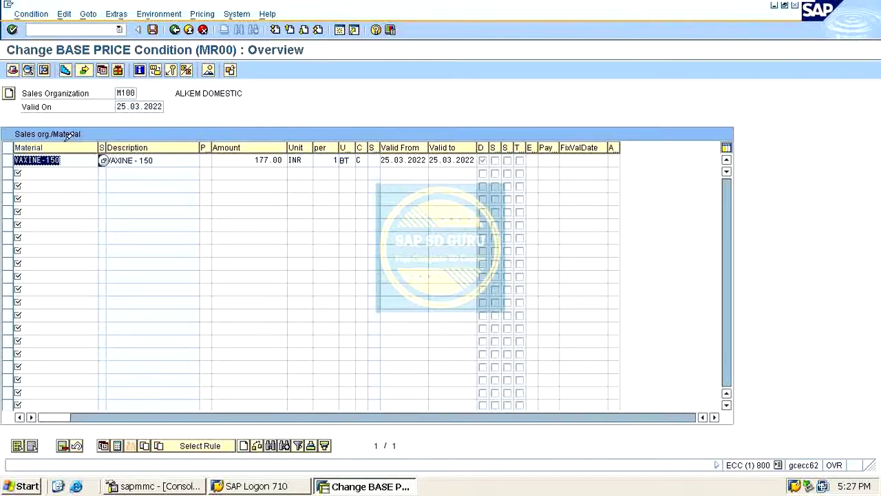
{"action": "left_click", "coordinate": [74, 158]}
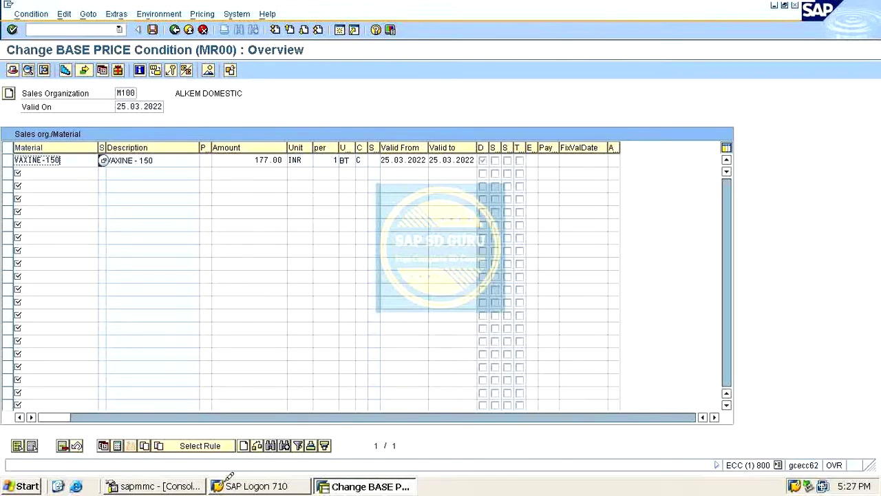
- Go to the condition types customizing overview, position to MR00 and open its details
{"action": "left_click", "coordinate": [79, 27]}
{"action": "type", "text": "/nva01"}
{"action": "key", "text": "Return"}
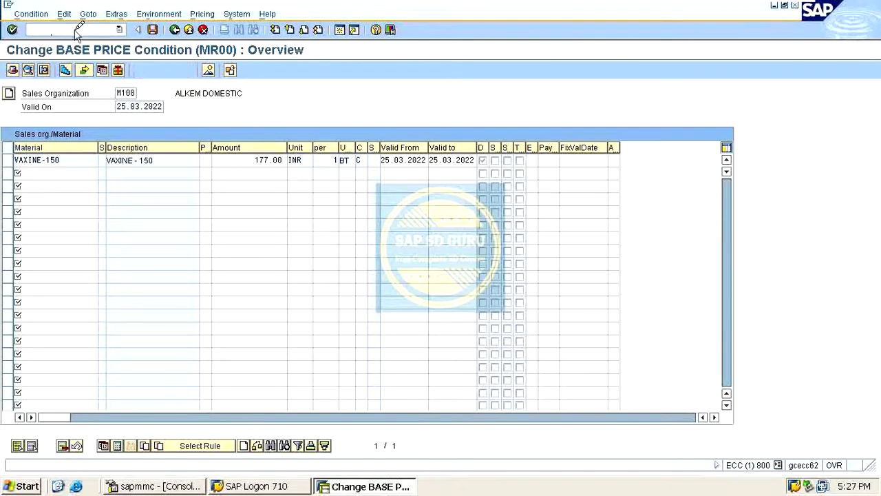
{"action": "left_click", "coordinate": [159, 445]}
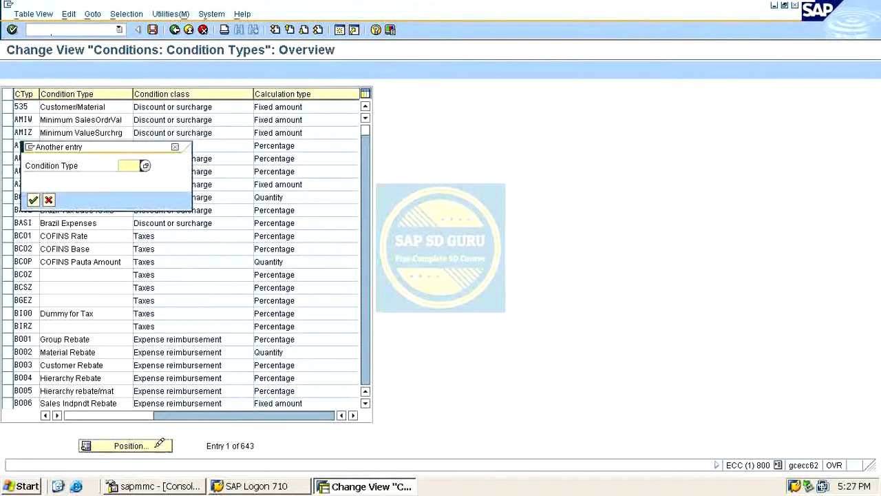
{"action": "key", "text": "Down"}
{"action": "key", "text": "Return"}
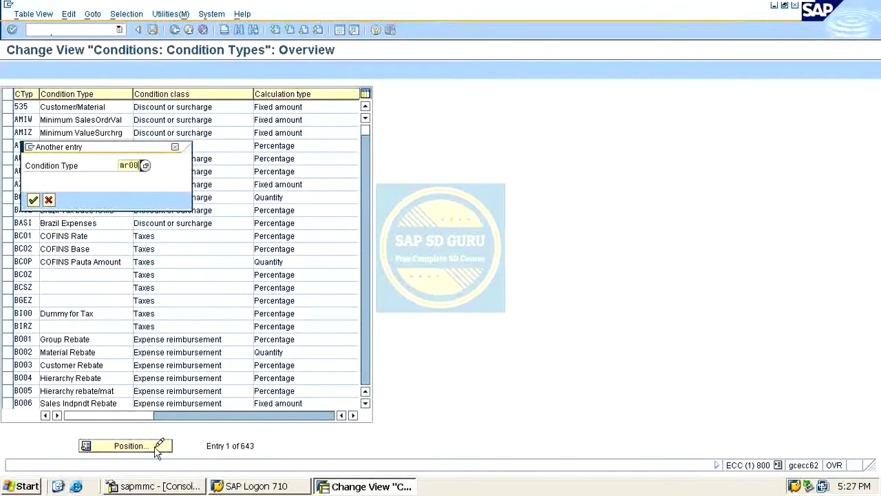
{"action": "double_click", "coordinate": [31, 104]}
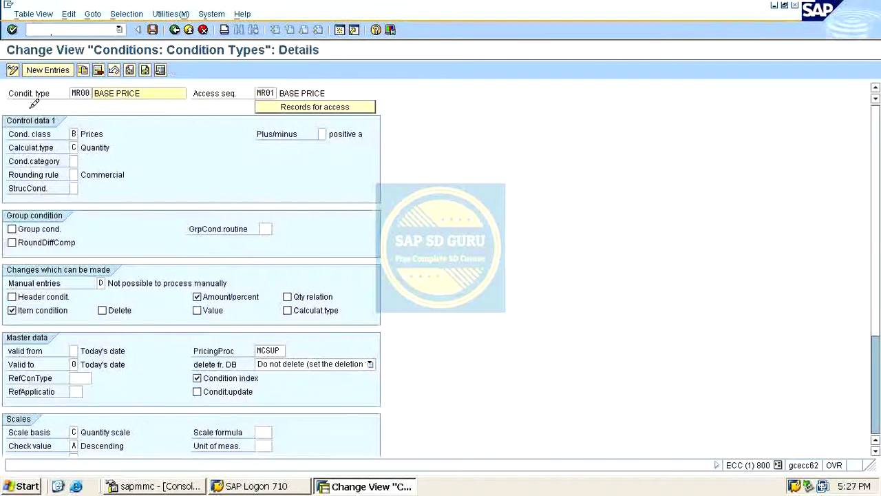
- Set MR00's "delete fr. DB" option to "with popup" and save it in the proposed customizing request
{"action": "left_click", "coordinate": [286, 362]}
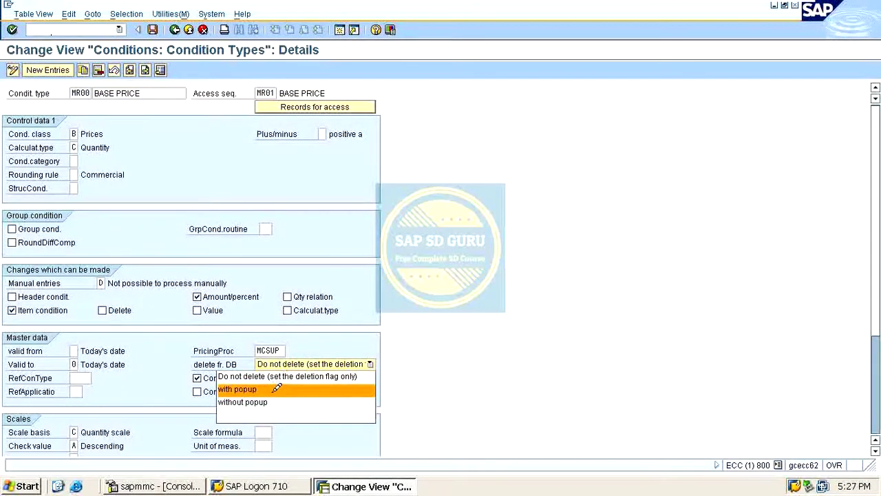
{"action": "left_click", "coordinate": [276, 388]}
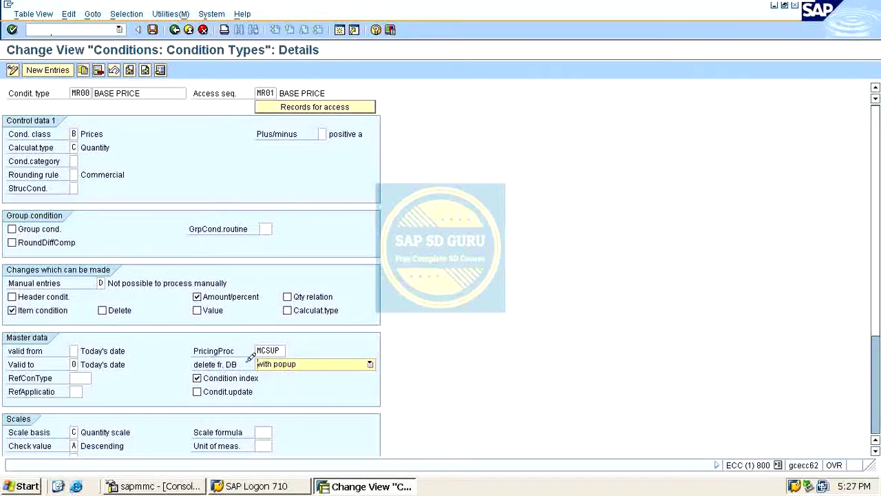
{"action": "left_click", "coordinate": [295, 358]}
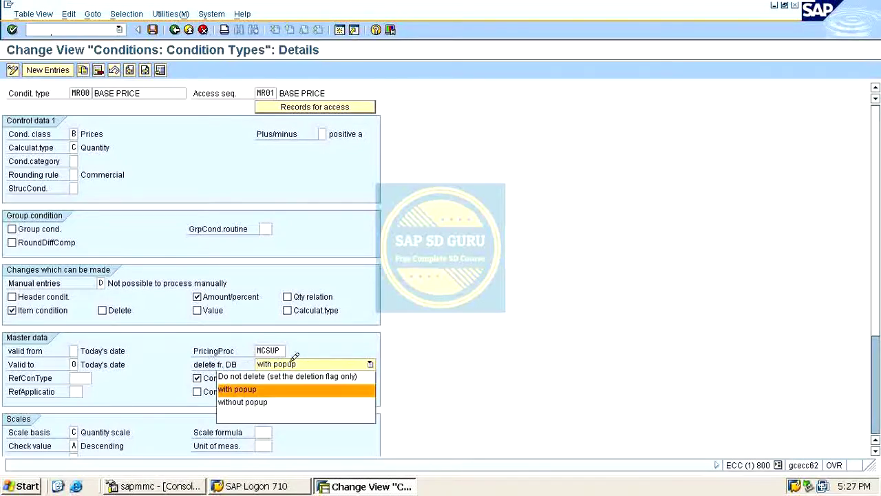
{"action": "left_click", "coordinate": [265, 388]}
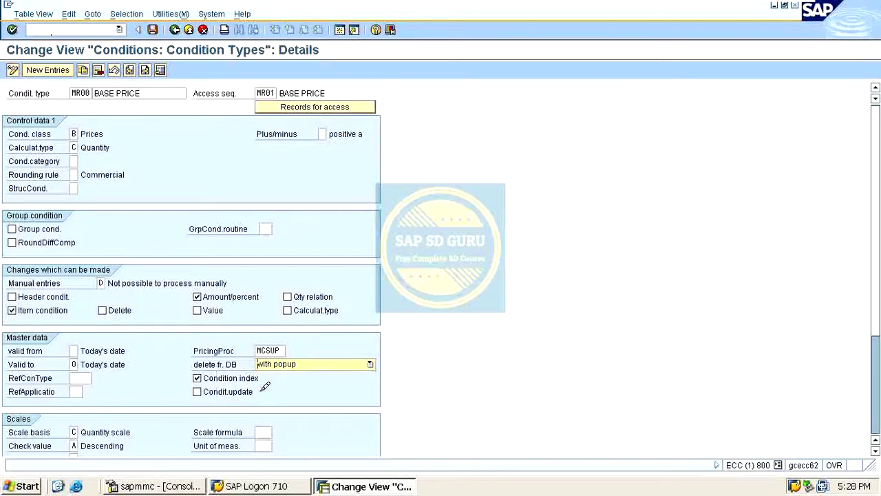
{"action": "key", "text": "ctrl+s"}
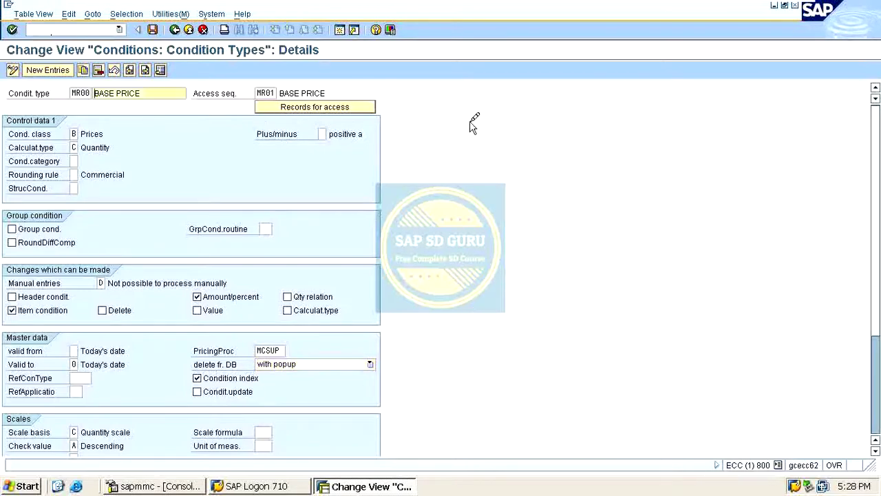
{"action": "key", "text": "Return"}
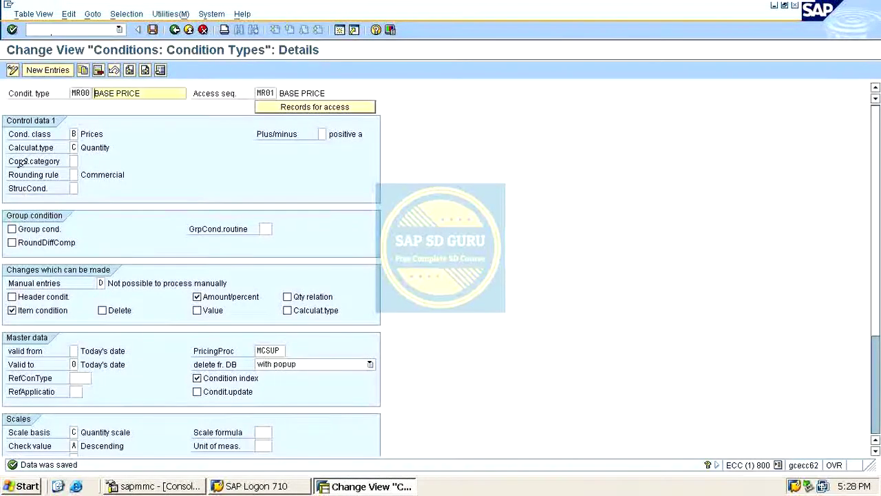
- Open Change Condition Records for MR00 with the Sales org./Material key combination and display the VAXINE-200 record for sales organization M100
{"action": "left_click", "coordinate": [71, 28]}
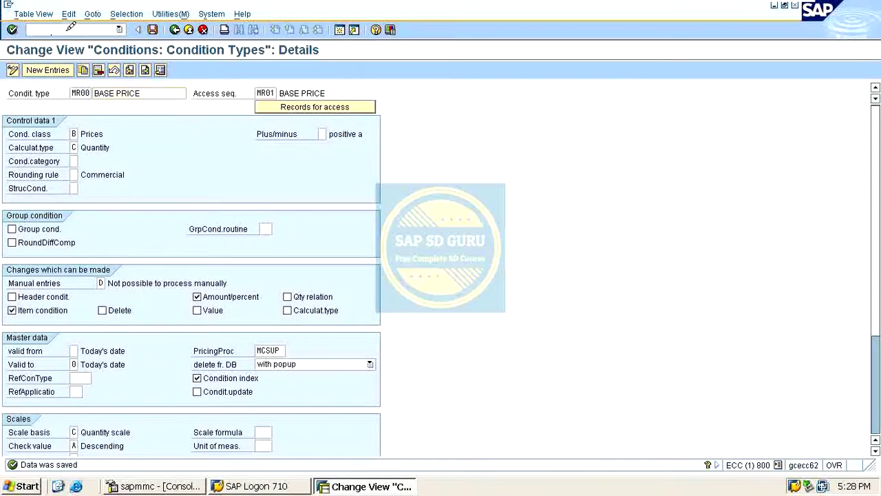
{"action": "type", "text": "/"}
{"action": "type", "text": "12"}
{"action": "key", "text": "Return"}
{"action": "key", "text": "Return"}
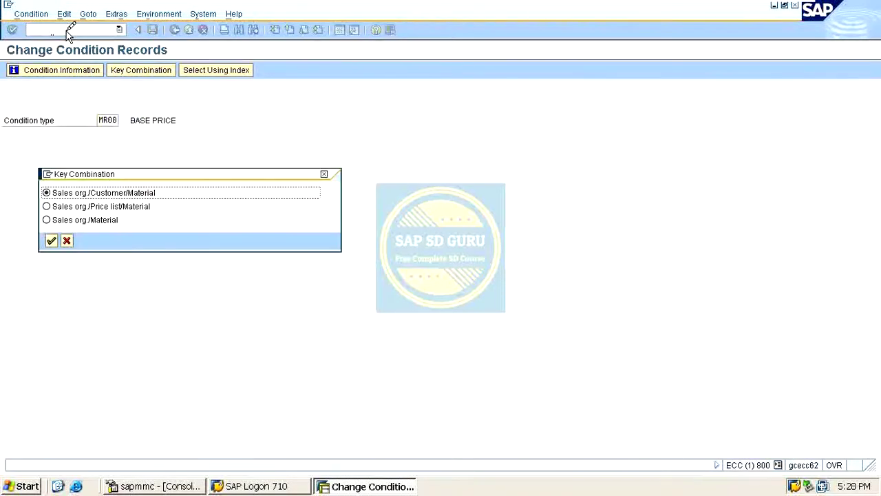
{"action": "left_click", "coordinate": [72, 218]}
{"action": "key", "text": "Return"}
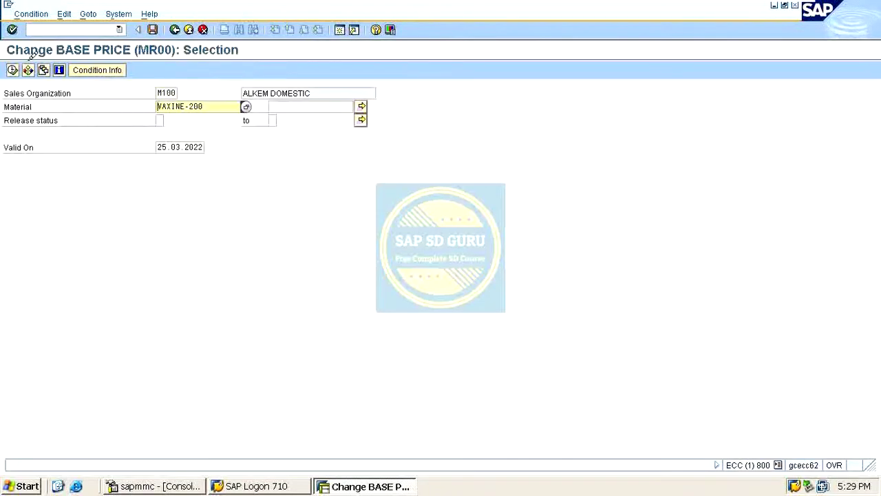
{"action": "key", "text": "F8"}
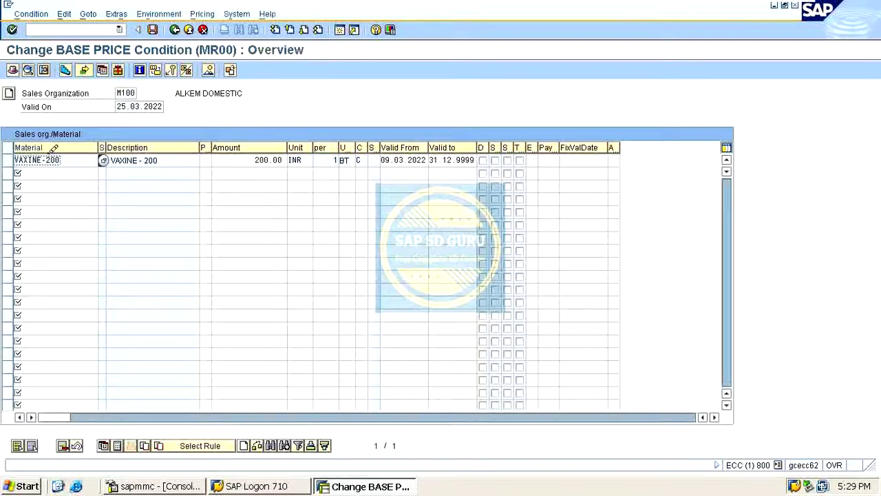
- Delete the VAXINE-200 base price record, agree to its physical deletion from the database and save
{"action": "left_click", "coordinate": [9, 159]}
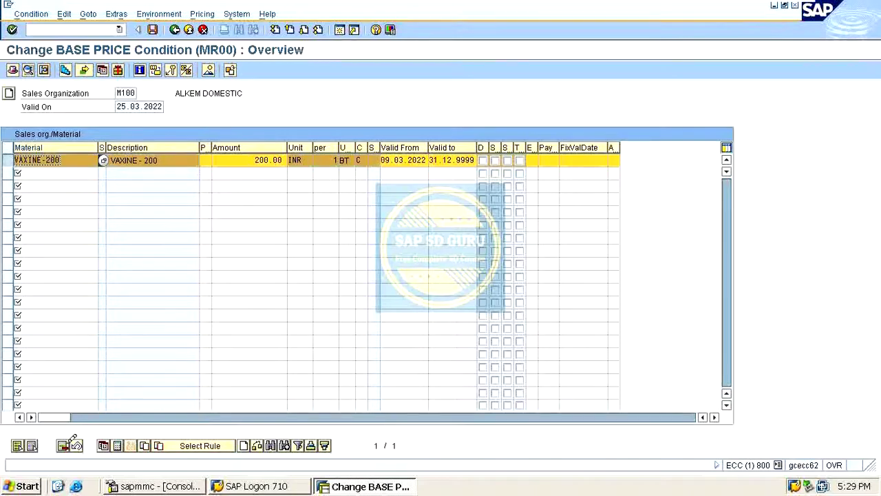
{"action": "left_click", "coordinate": [69, 445]}
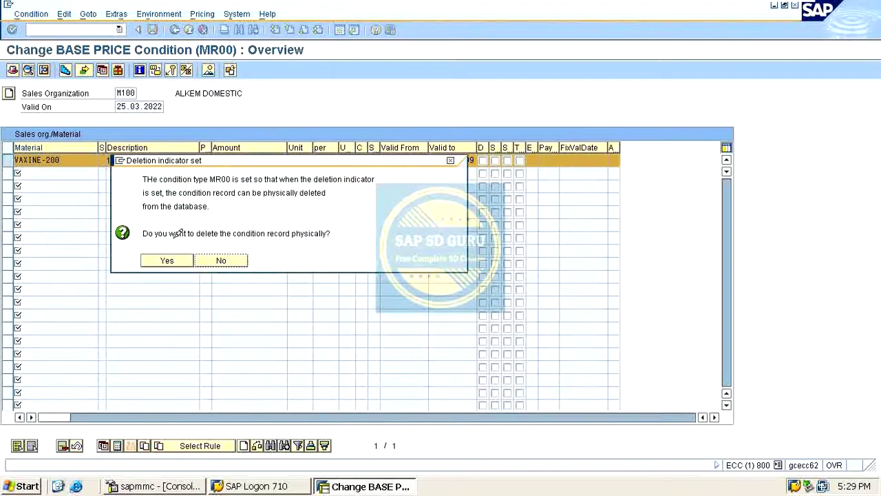
{"action": "left_click_drag", "start_coordinate": [227, 153], "coordinate": [239, 198]}
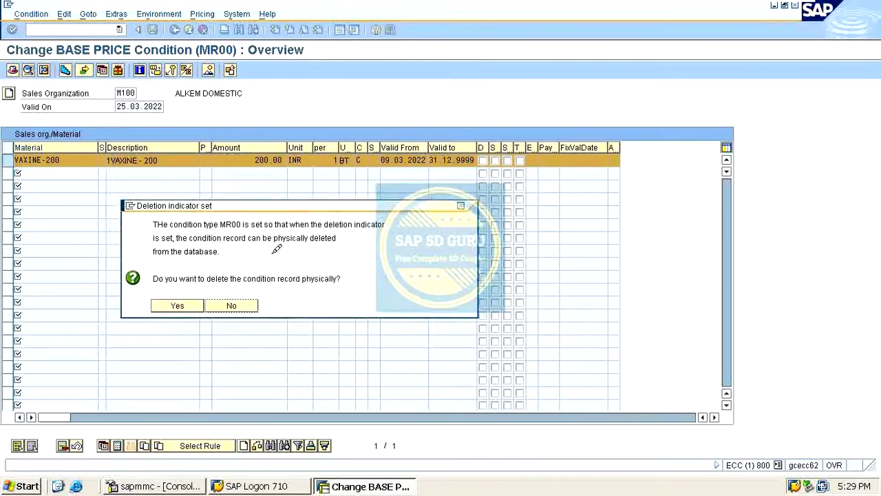
{"action": "left_click", "coordinate": [195, 306]}
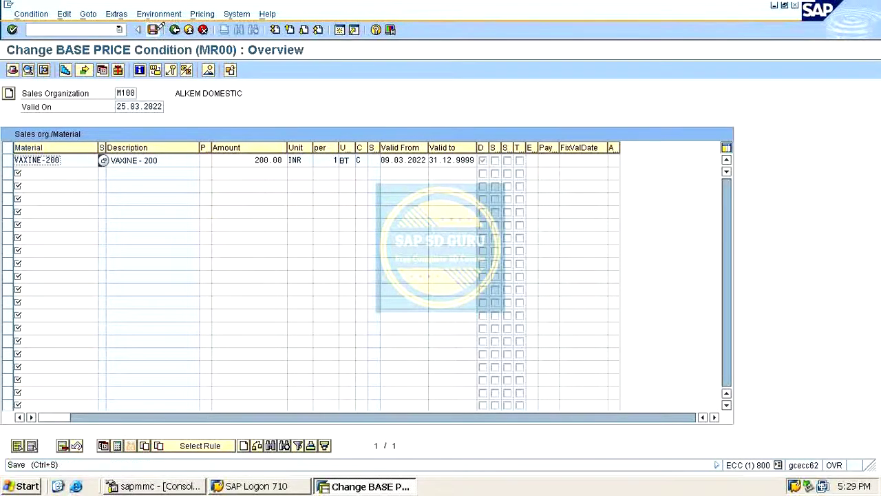
{"action": "left_click", "coordinate": [155, 29]}
- Rerun the VAXINE-200 base price selection to check whether the record still exists
{"action": "left_click", "coordinate": [12, 69]}
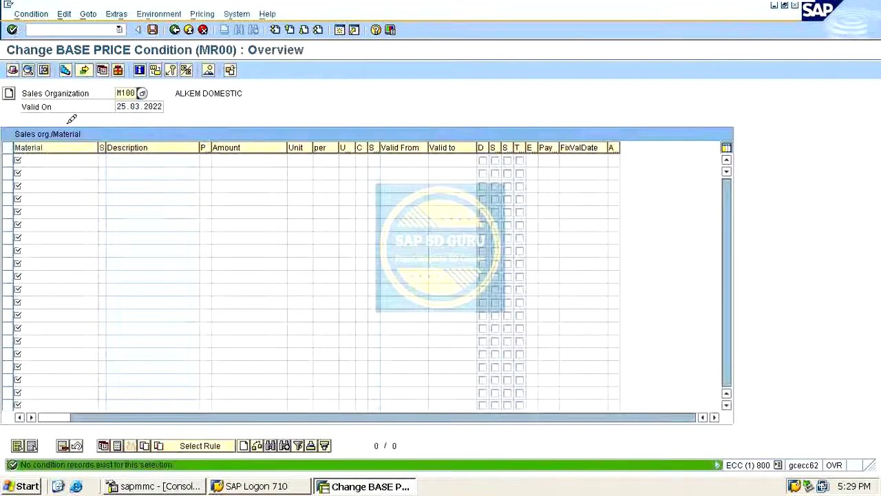
{"action": "left_click", "coordinate": [62, 160]}
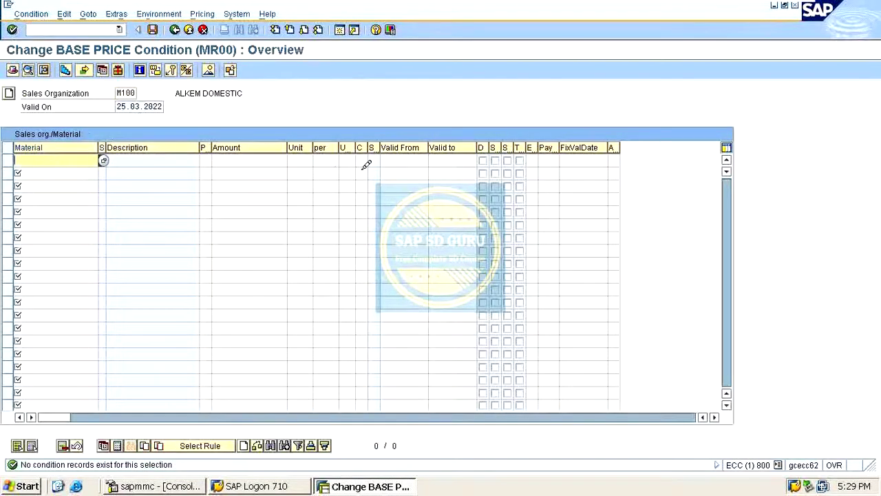
- Switch to the SAP Logon 710 window
{"action": "key", "text": "alt+Tab"}
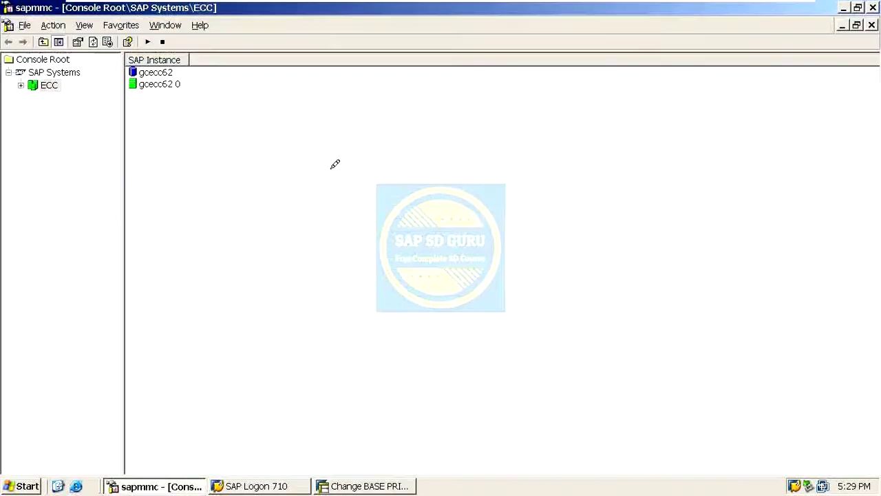
{"action": "left_click", "coordinate": [368, 486]}
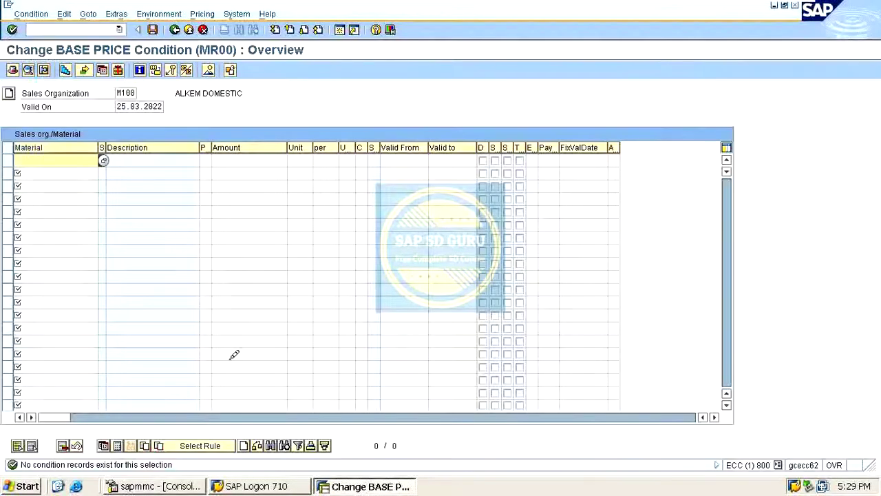
{"action": "left_click", "coordinate": [248, 486]}
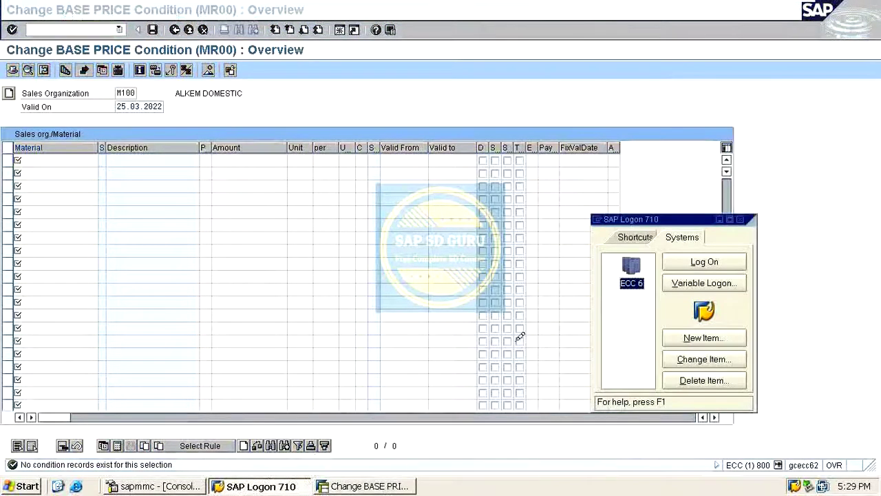